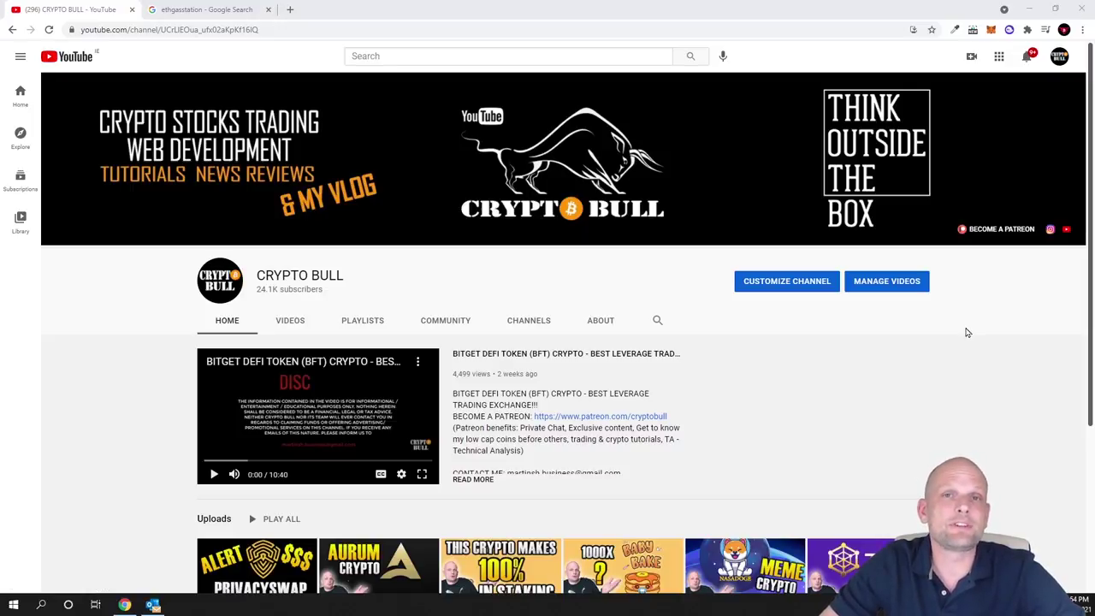
# Step: Open the MetaMask wallet and scroll the Activity list to review the failed Send USDT and LKR transactions
pyautogui.click(992, 29)
pyautogui.click(993, 30)
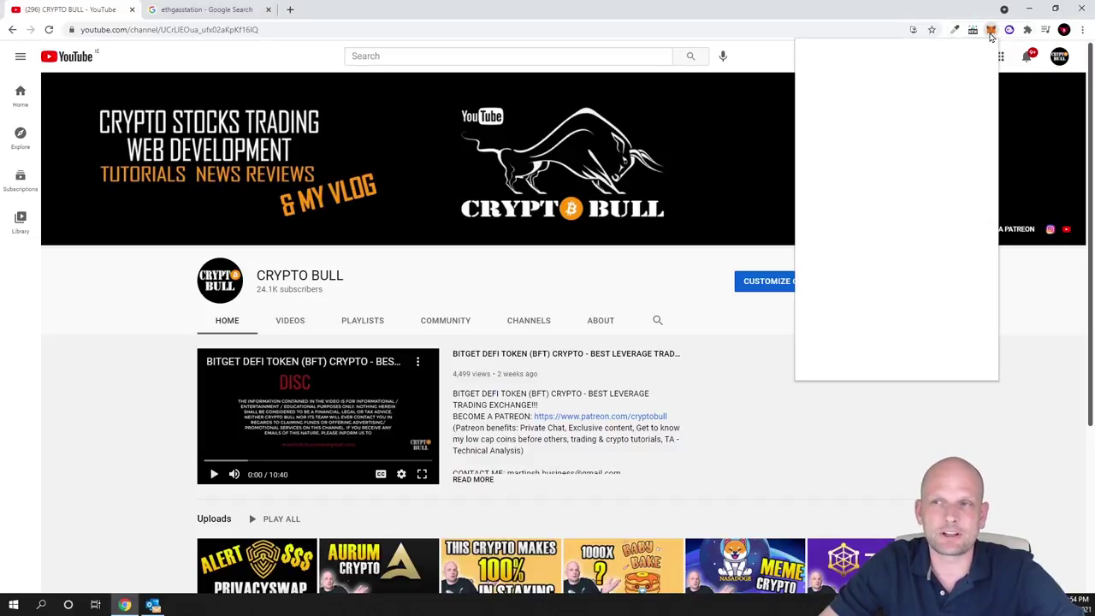
pyautogui.scroll(-5, 886, 221)
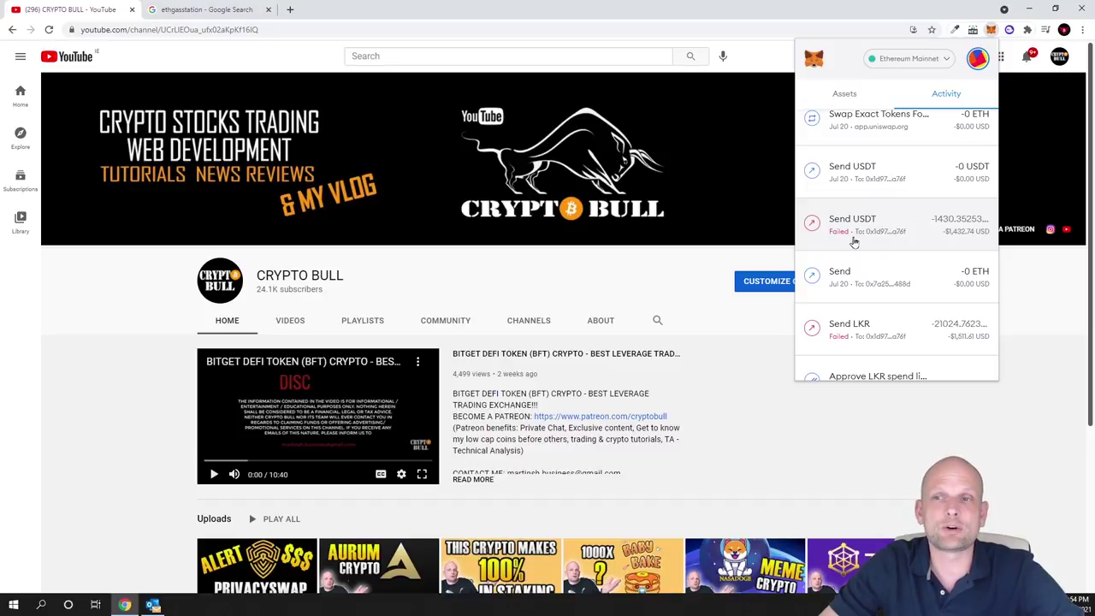
pyautogui.scroll(-1, 855, 243)
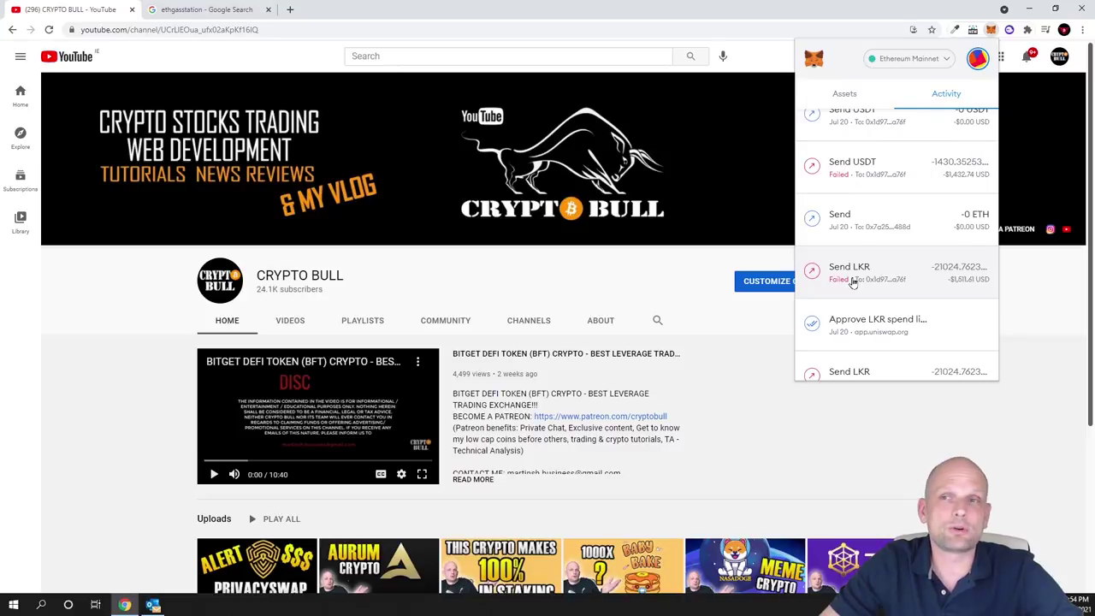
pyautogui.scroll(2, 853, 282)
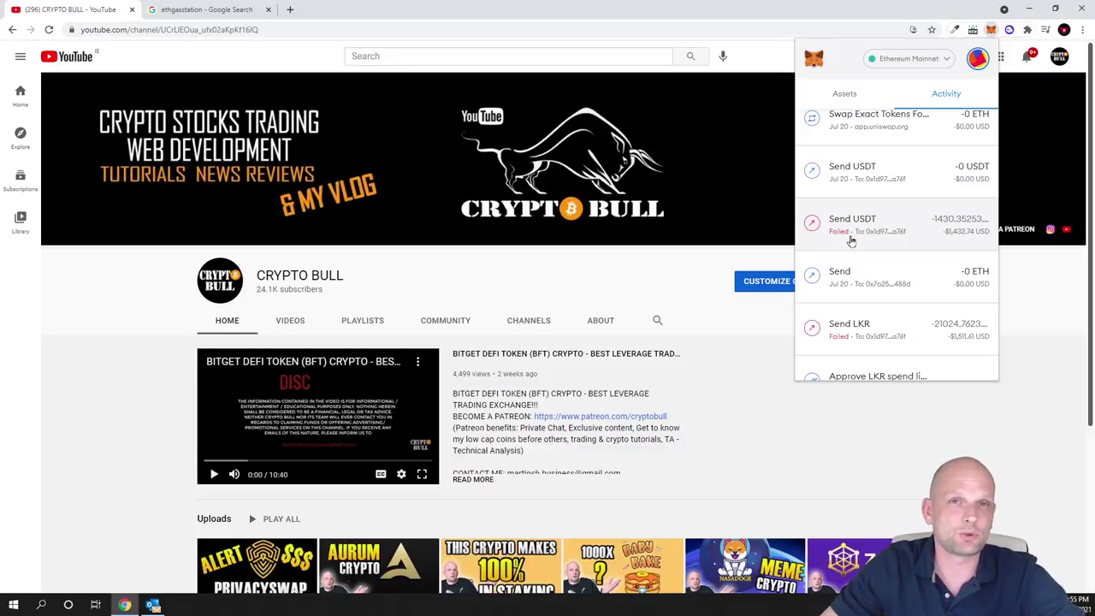
pyautogui.scroll(-2, 860, 171)
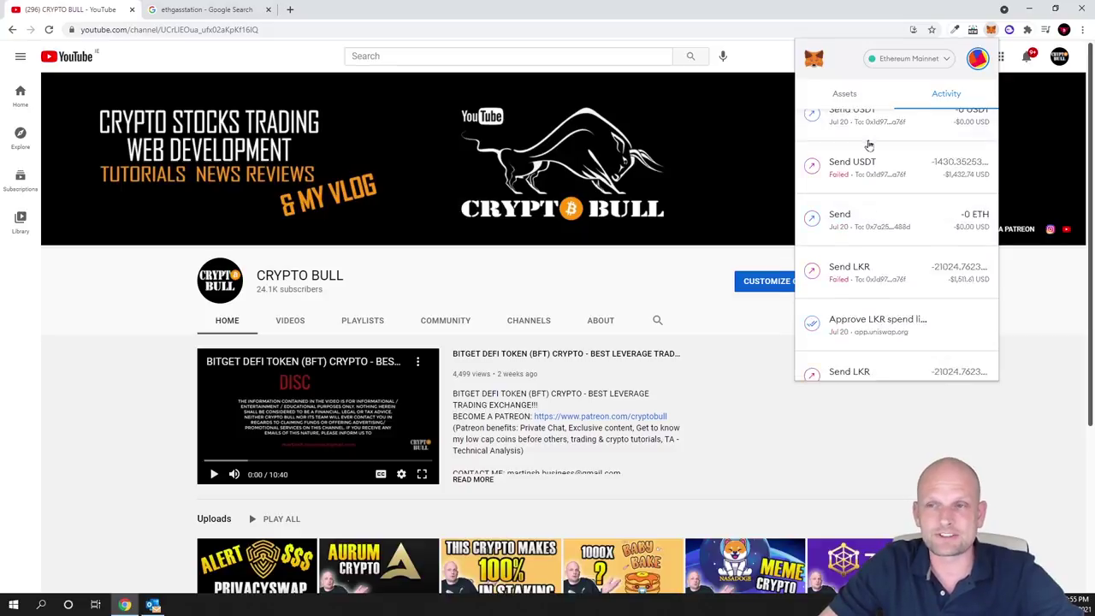
pyautogui.scroll(4, 867, 223)
pyautogui.scroll(-1, 856, 239)
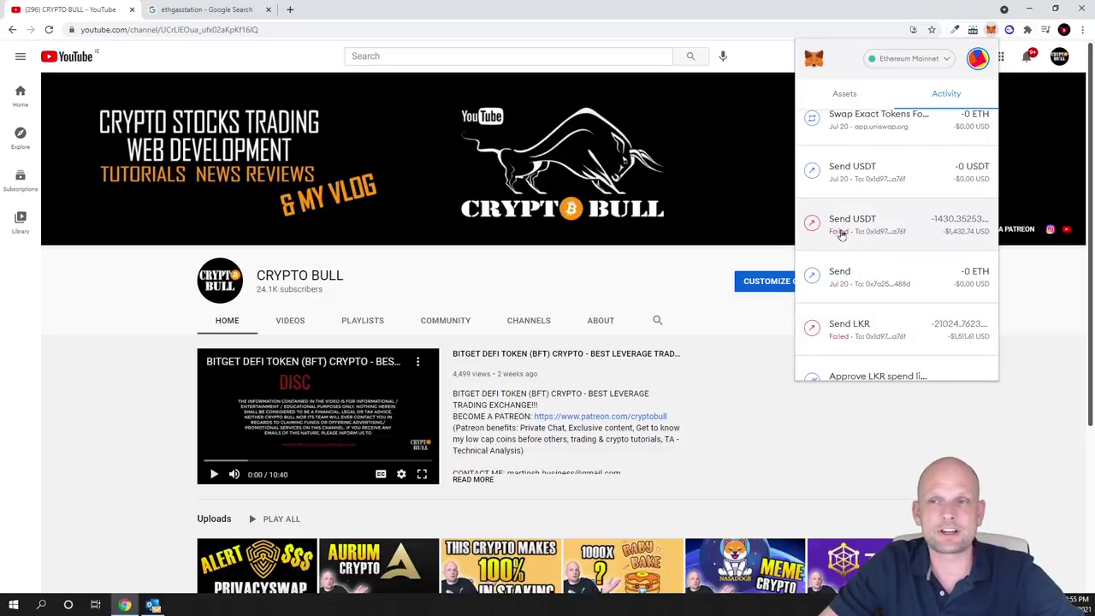
# Step: Open the failed Send USDT transaction on Etherscan and highlight its Out of gas error
pyautogui.click(838, 233)
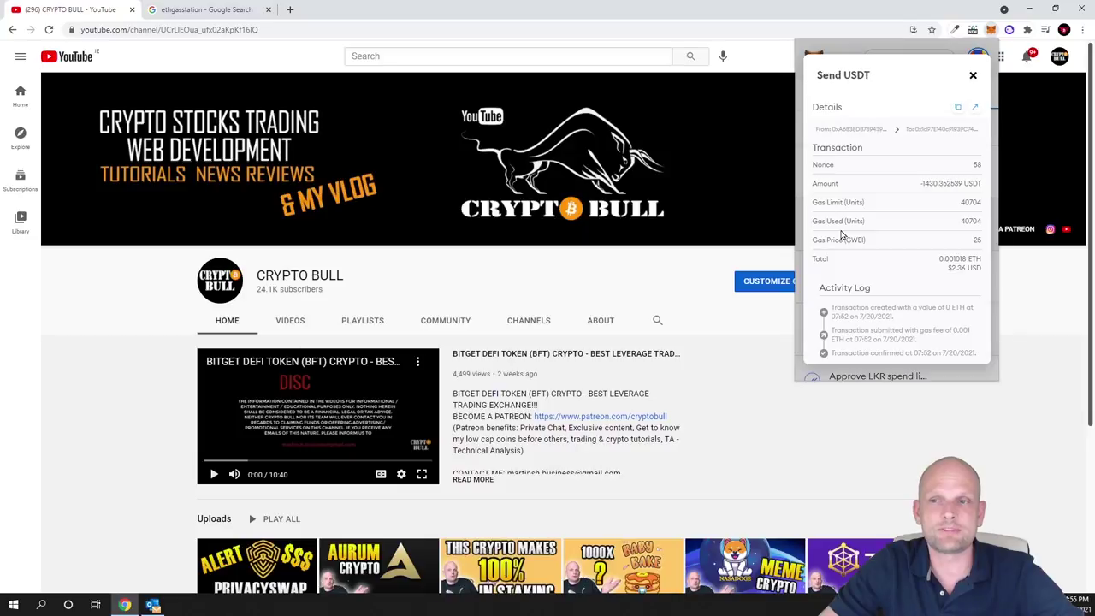
pyautogui.click(978, 110)
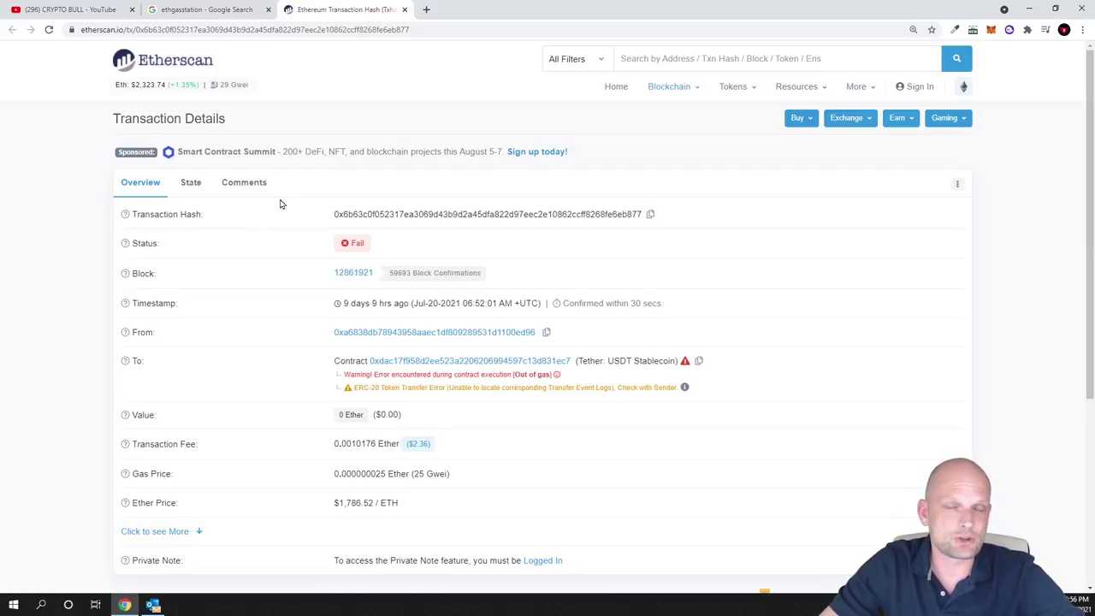
pyautogui.scroll(-2, 279, 203)
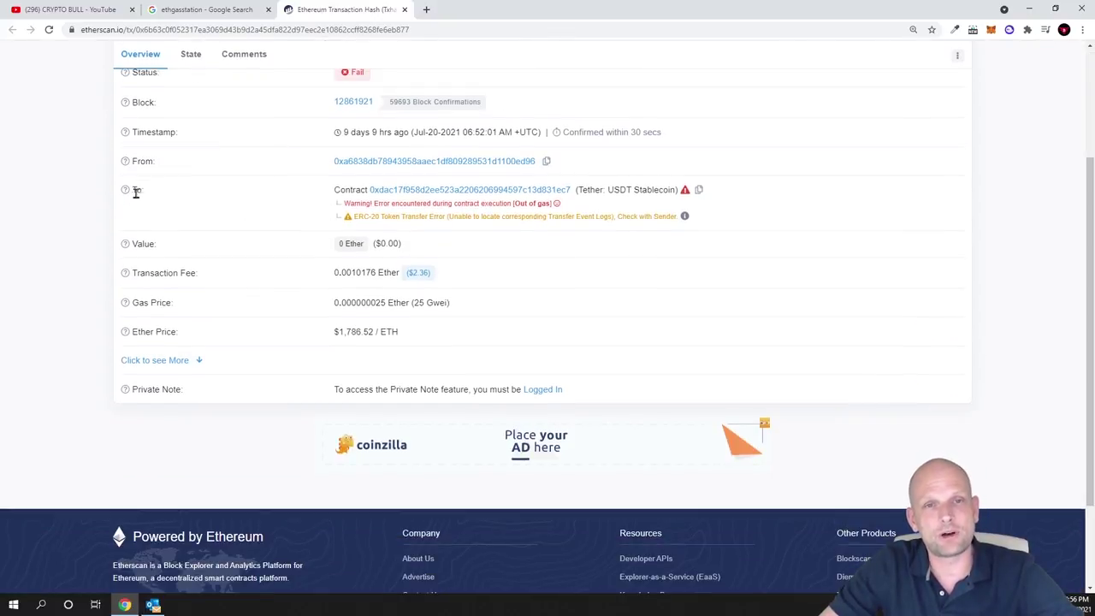
pyautogui.moveTo(134, 190); pyautogui.dragTo(155, 192)
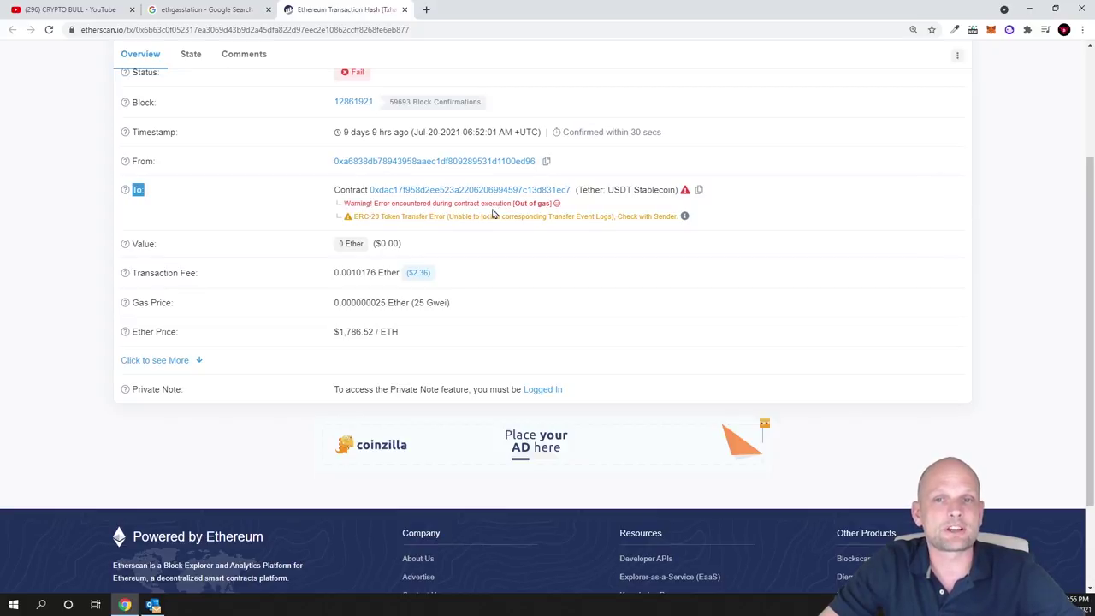
pyautogui.moveTo(514, 205); pyautogui.dragTo(552, 204)
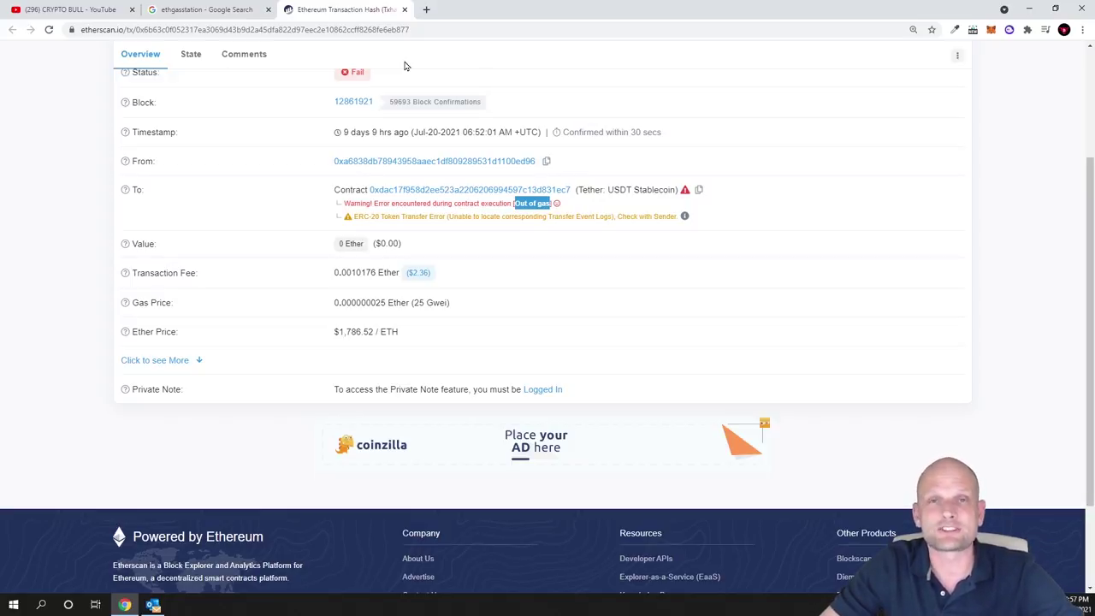
pyautogui.click(204, 12)
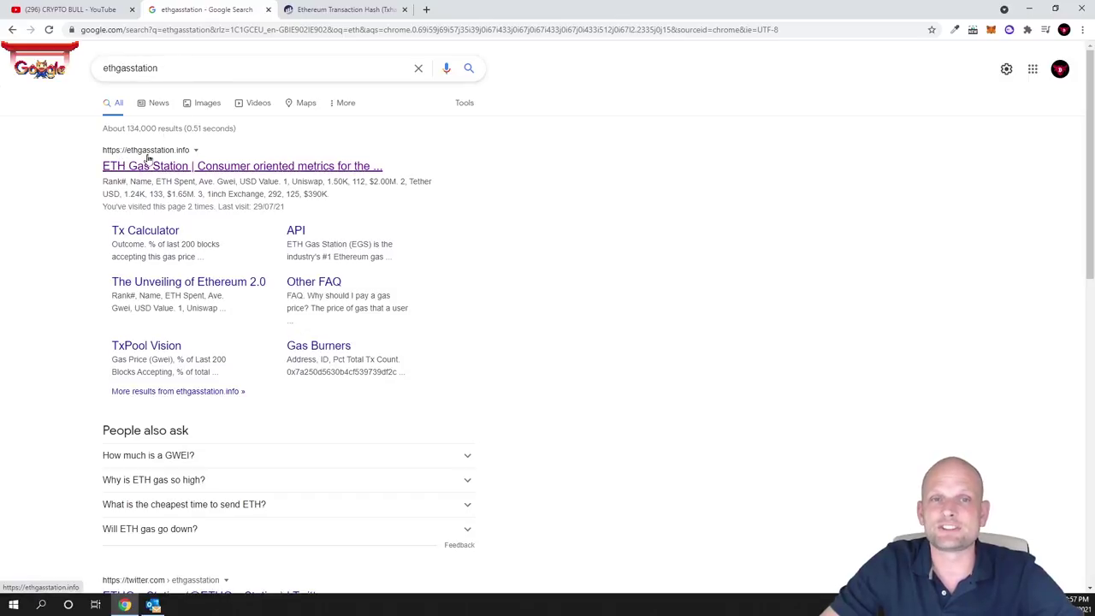
# Step: Open the ETH Gas Station result from the ethgasstation search
pyautogui.click(196, 170)
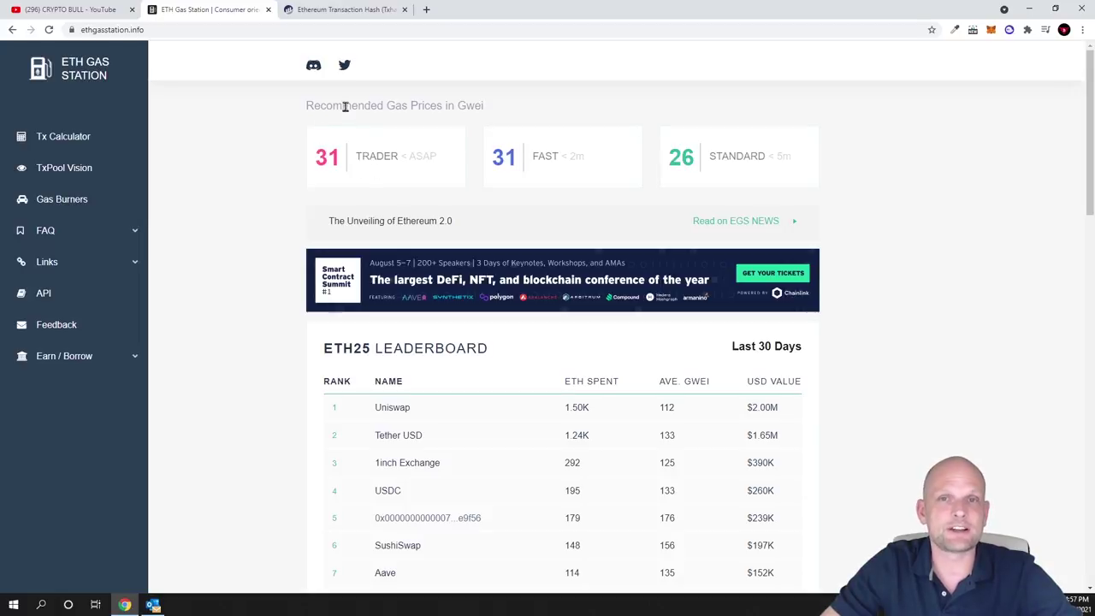
# Step: Highlight the recommended gas prices: Trader 31, Fast 31 and Standard 26 Gwei
pyautogui.moveTo(313, 105); pyautogui.dragTo(491, 107)
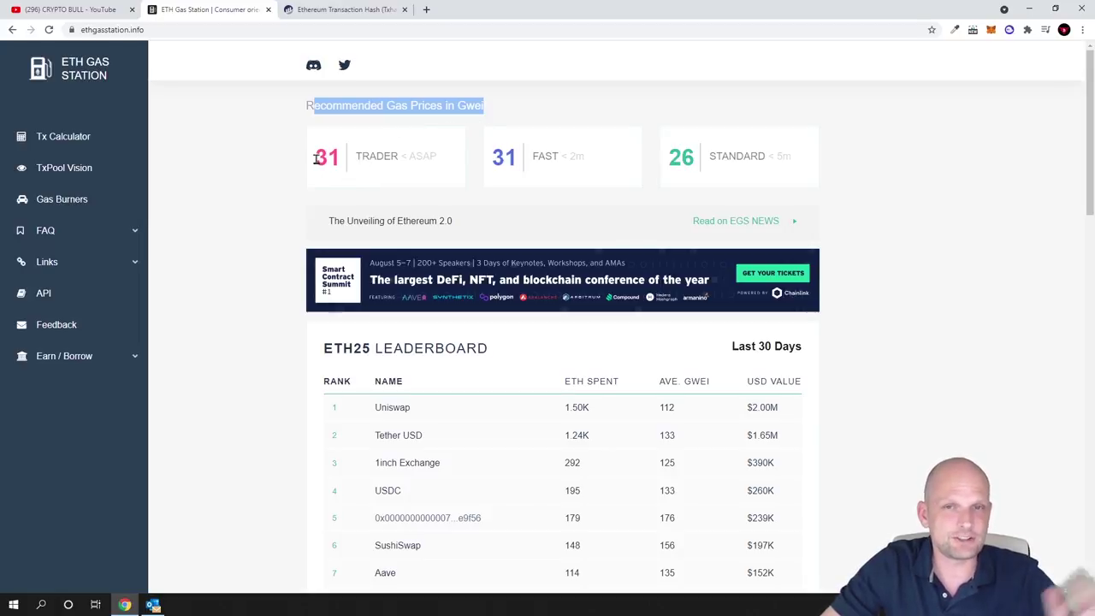
pyautogui.moveTo(316, 159); pyautogui.dragTo(337, 157)
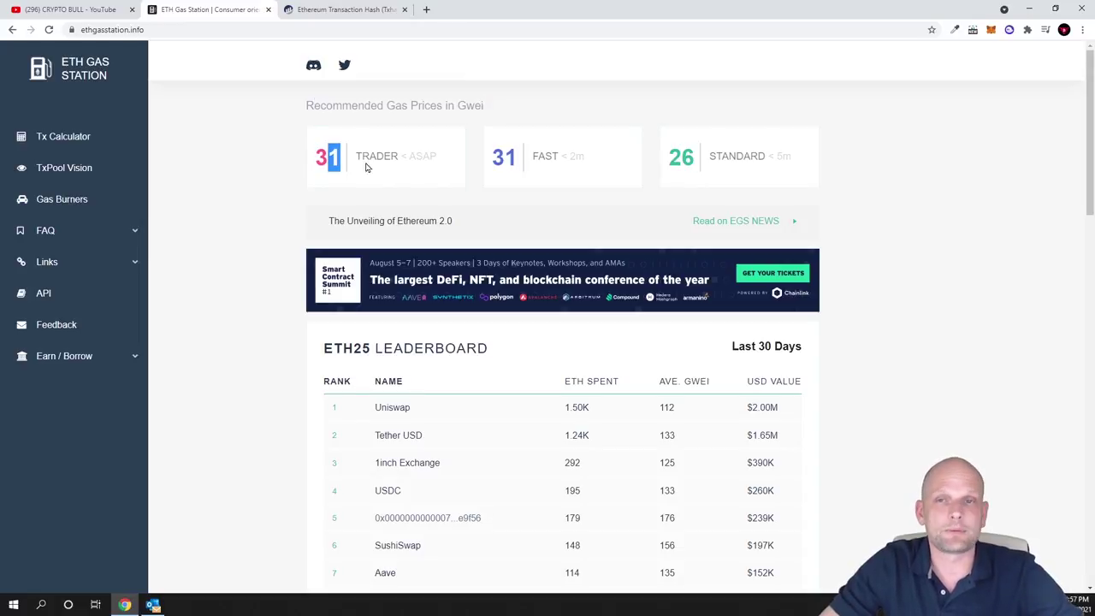
pyautogui.click(472, 157)
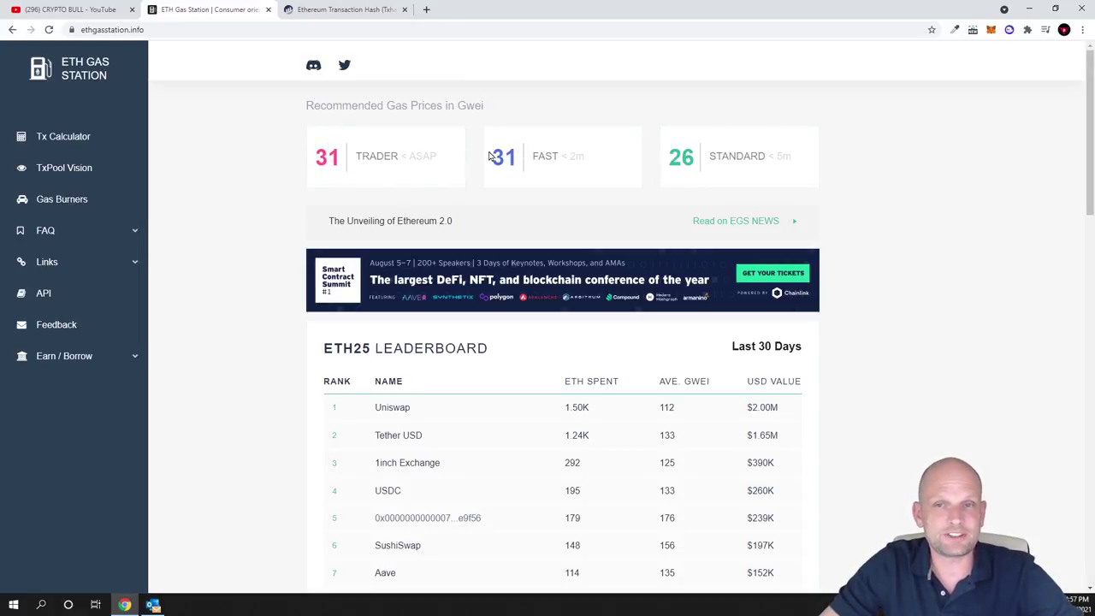
pyautogui.moveTo(491, 156); pyautogui.dragTo(528, 156)
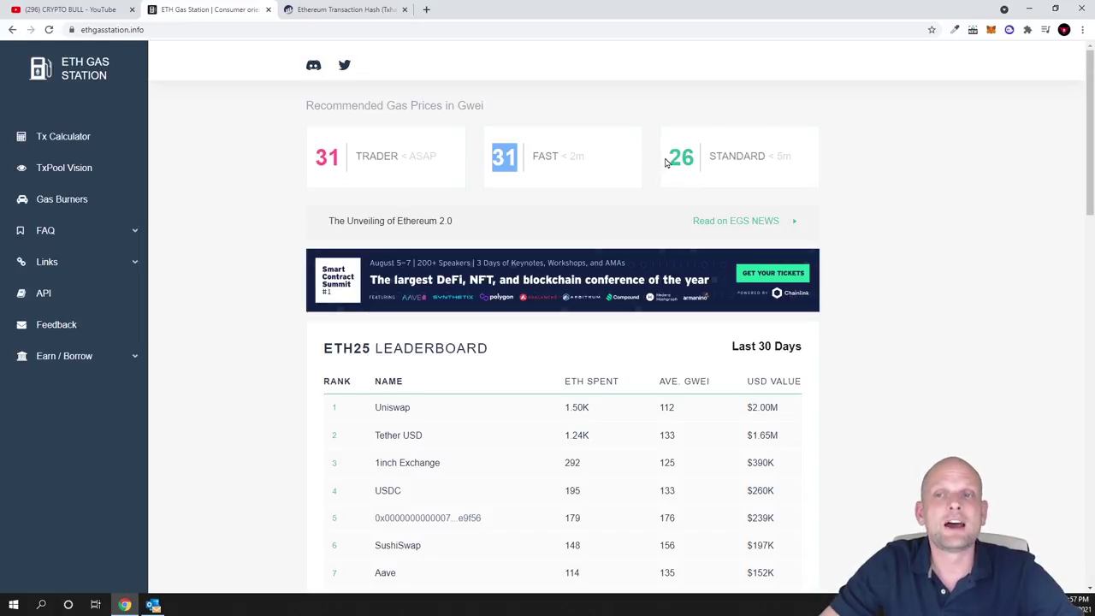
pyautogui.moveTo(671, 156); pyautogui.dragTo(699, 159)
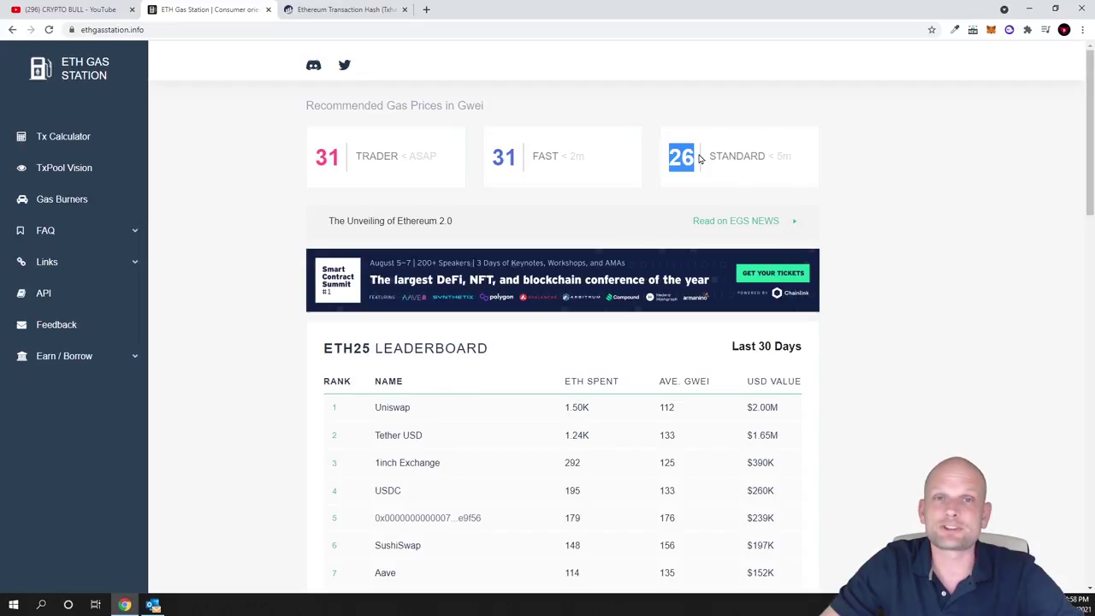
# Step: Start an ETH send in MetaMask to the recent recipient address from Recents
pyautogui.click(991, 31)
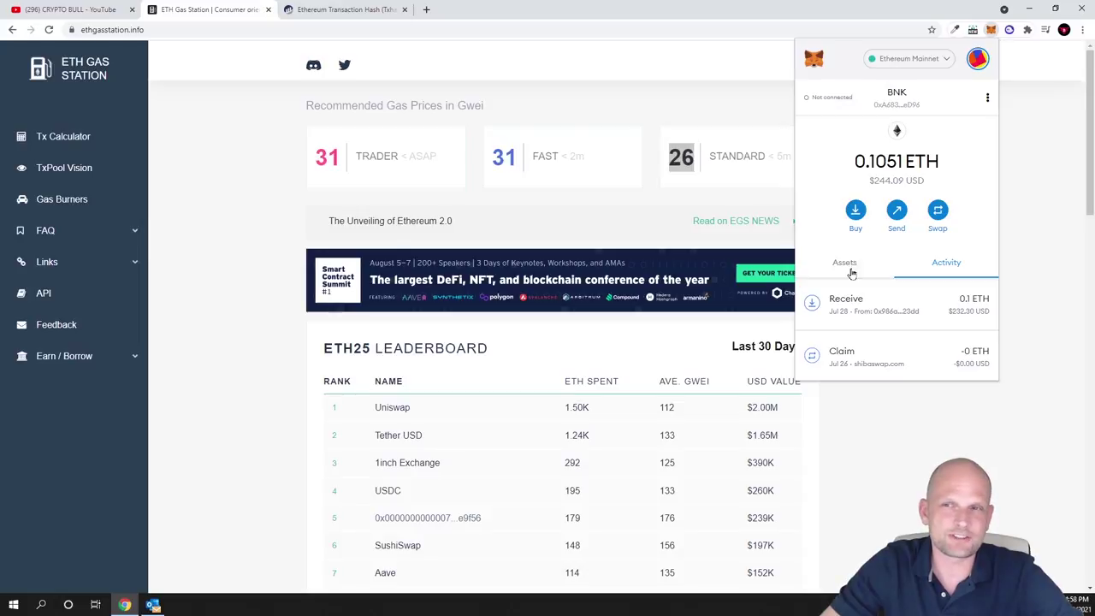
pyautogui.click(896, 212)
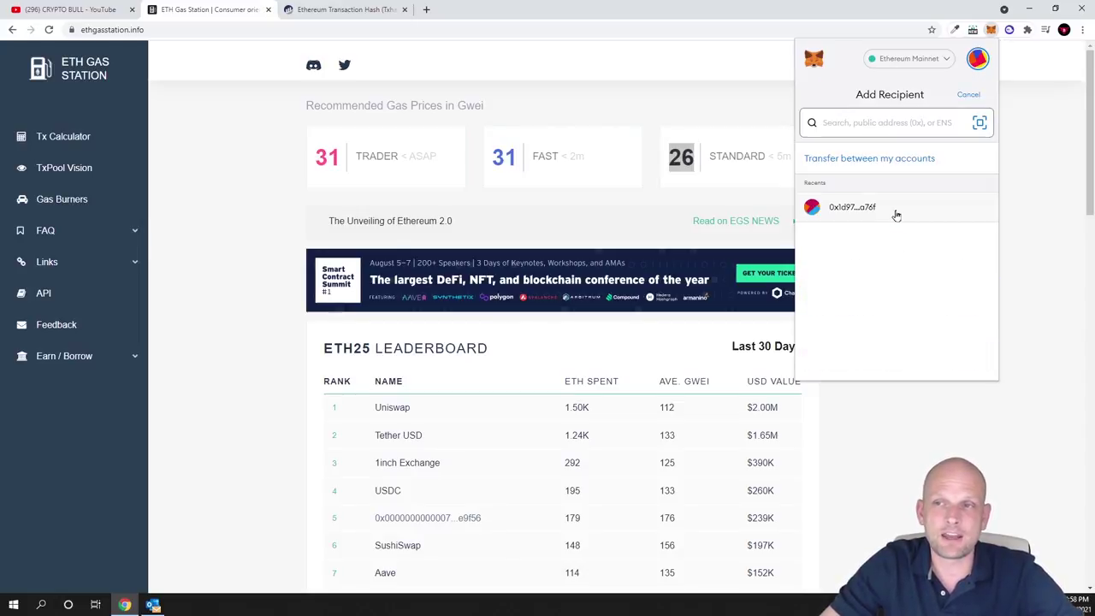
pyautogui.click(858, 124)
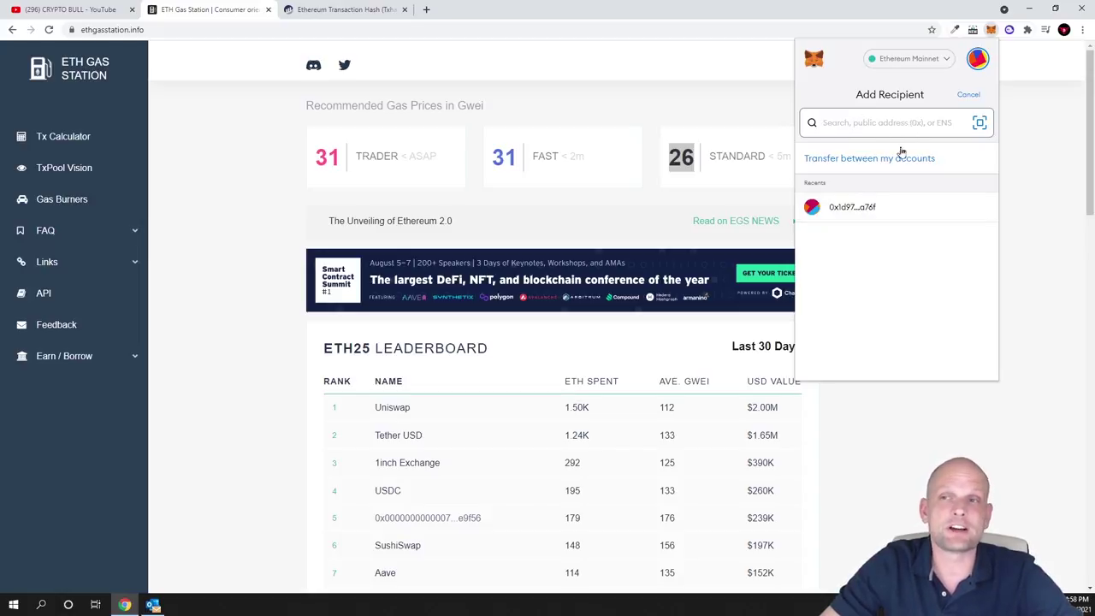
pyautogui.click(855, 210)
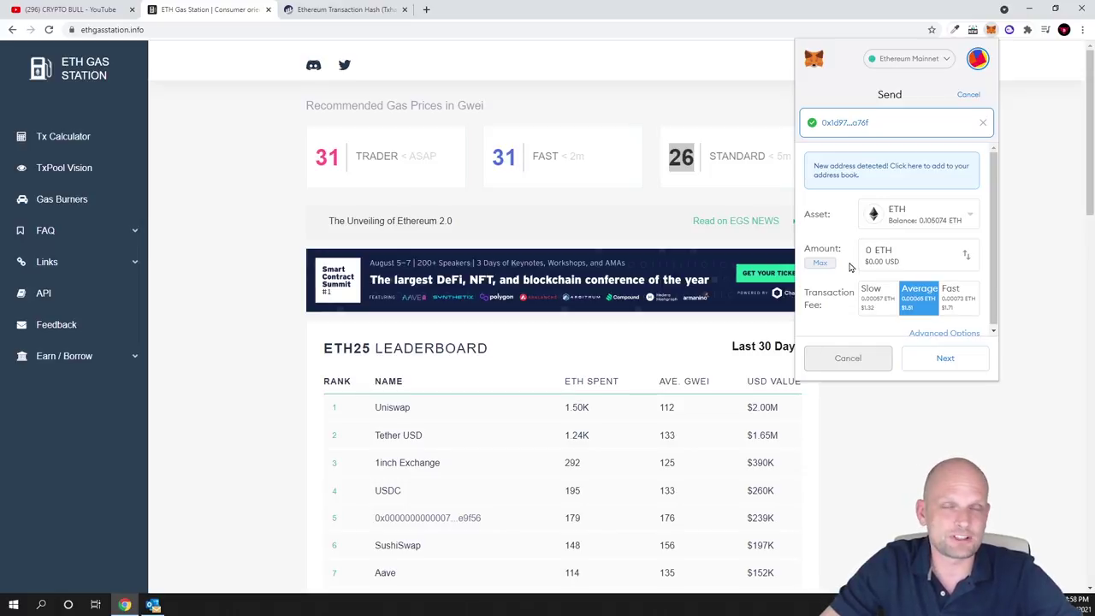
pyautogui.scroll(-1, 849, 267)
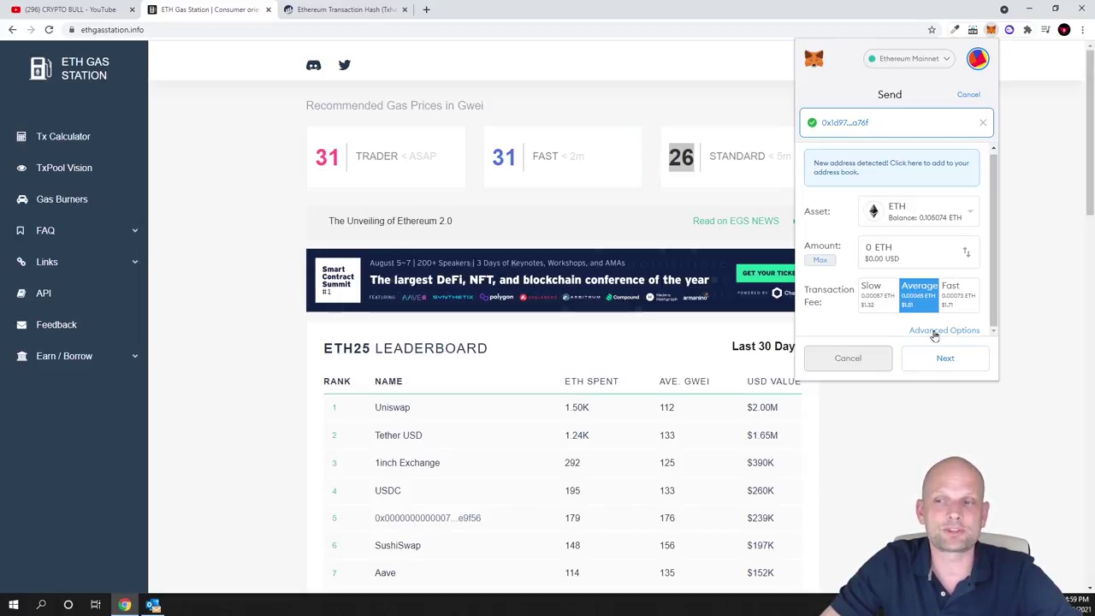
# Step: Open the advanced gas options and try editing the gas price and 21000 gas limit
pyautogui.click(931, 331)
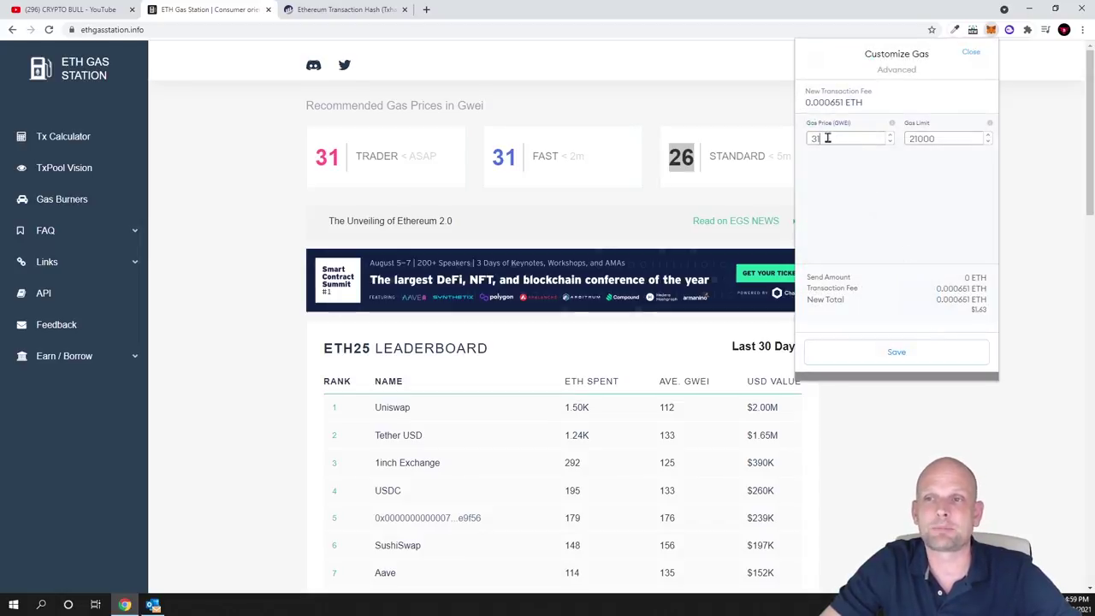
pyautogui.moveTo(829, 137); pyautogui.dragTo(808, 139)
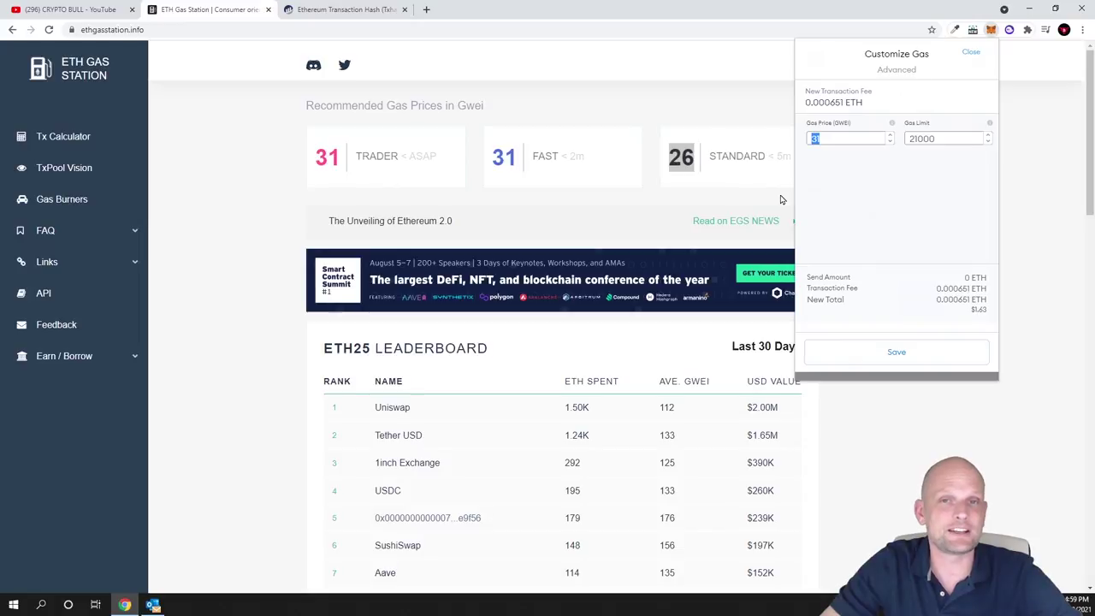
pyautogui.click(833, 137)
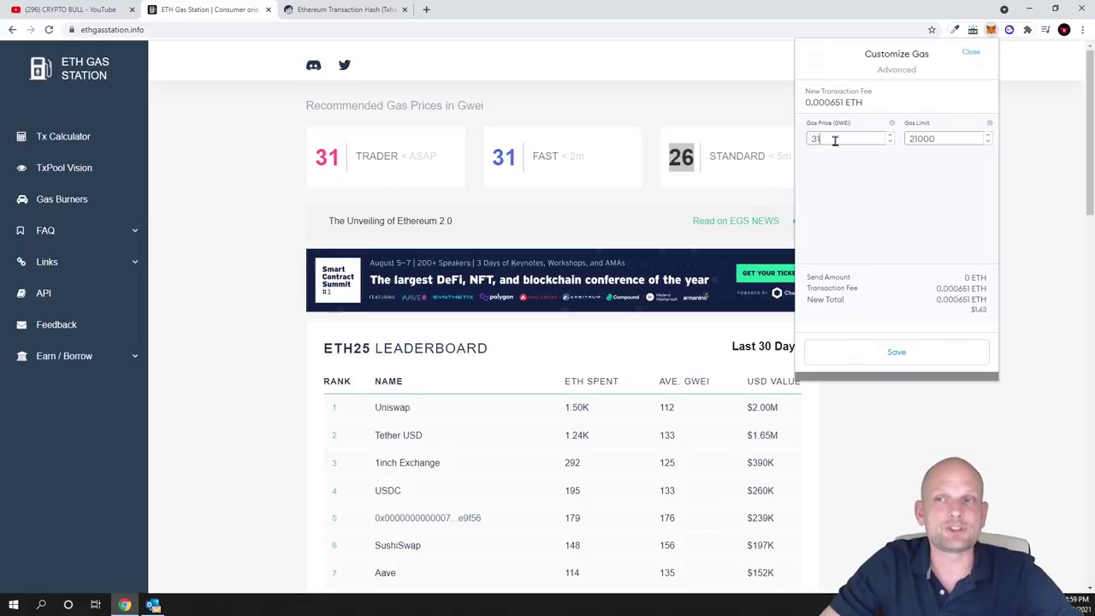
pyautogui.click(949, 141)
pyautogui.write('0')
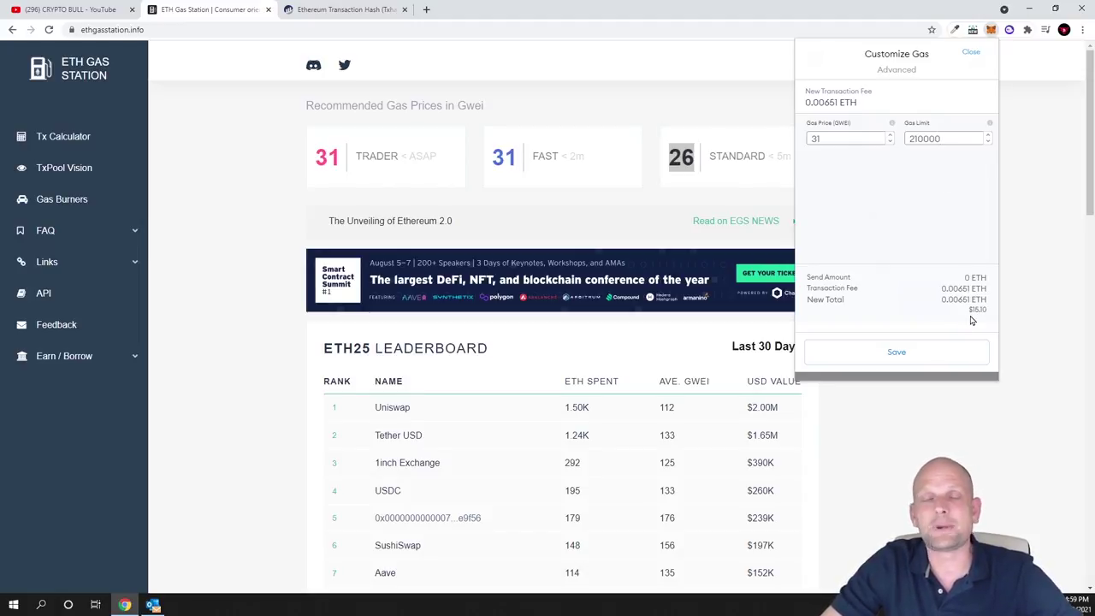
pyautogui.hotkey('shift', 'Left')
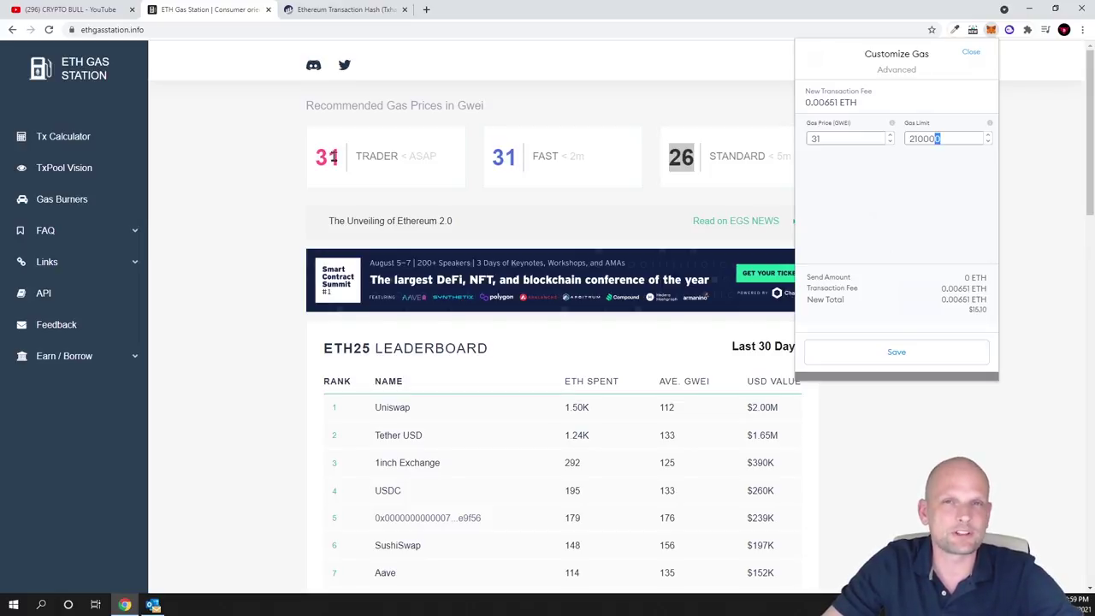
# Step: Set the gas price to 31 Gwei, matching the Trader recommendation
pyautogui.doubleClick(327, 157)
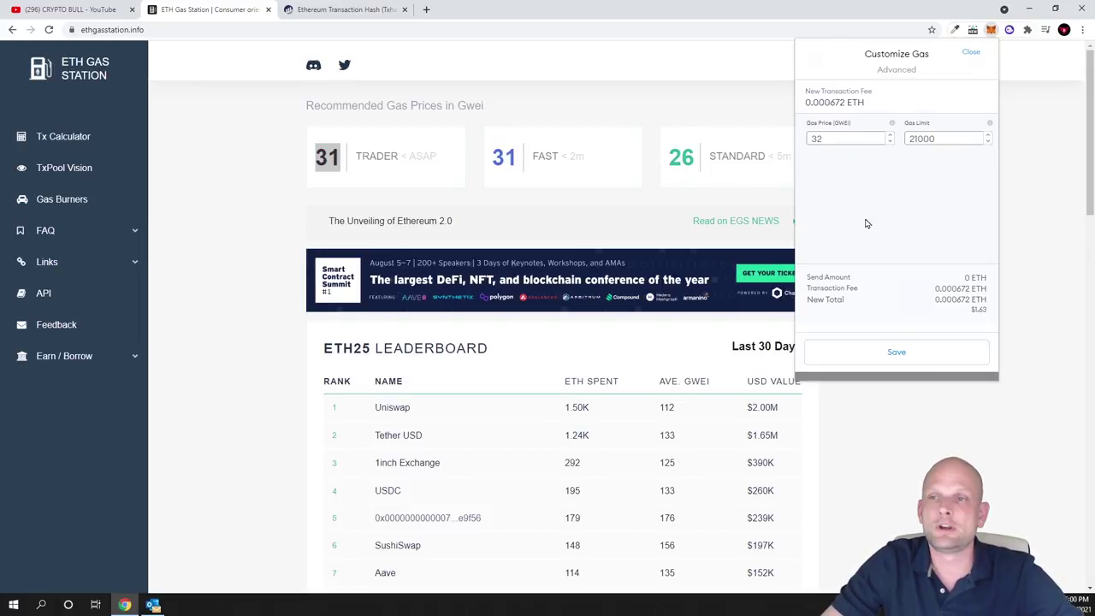
pyautogui.doubleClick(830, 139)
pyautogui.write('32')
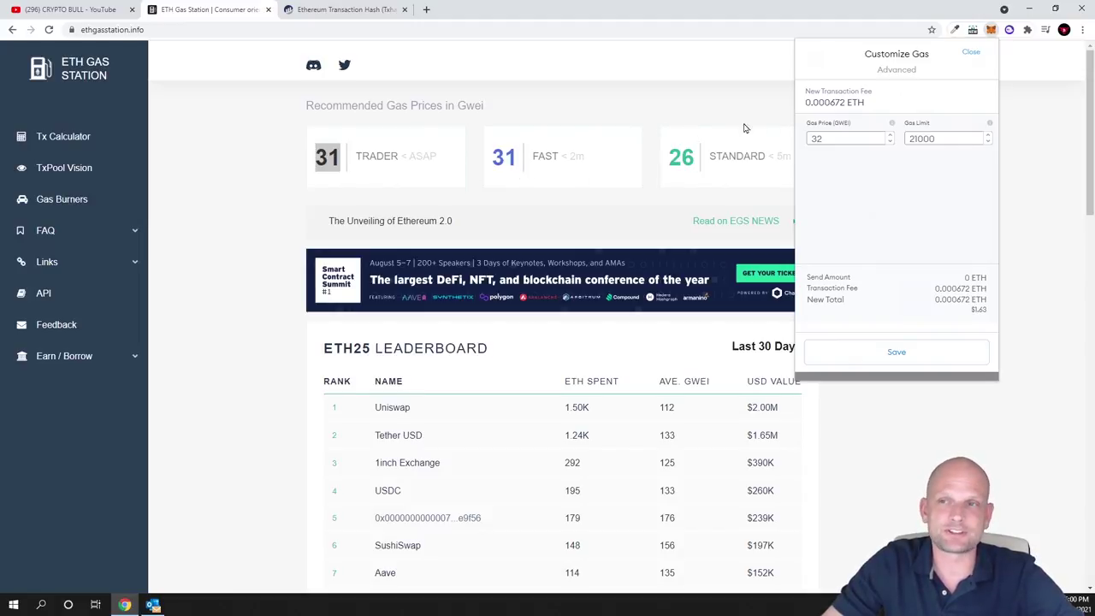
pyautogui.click(854, 135)
pyautogui.press('BackSpace')
pyautogui.write('1')
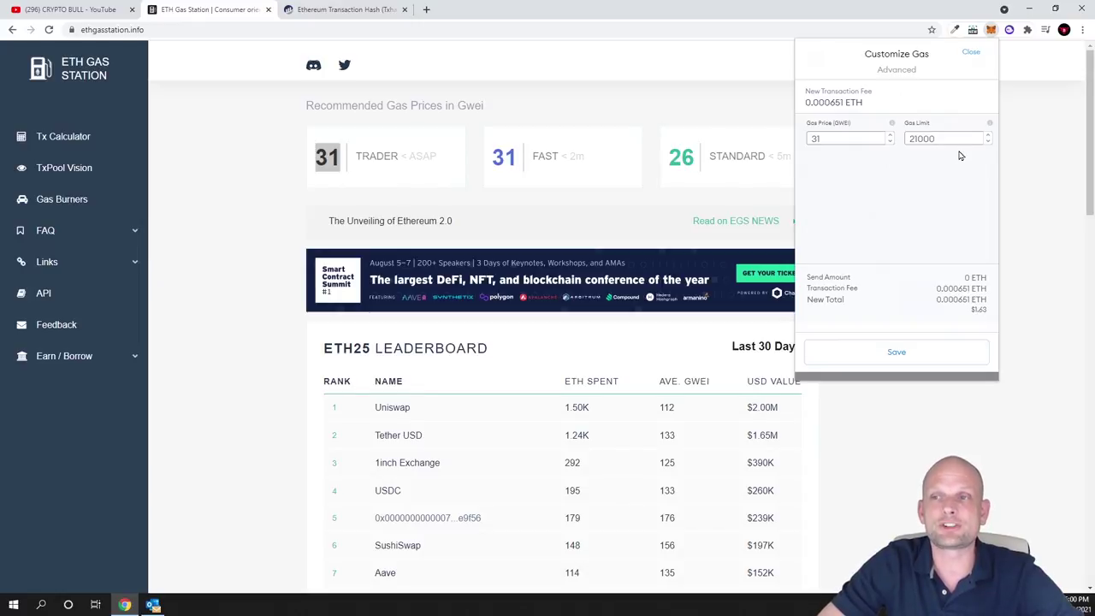
# Step: Raise the gas limit to 210000, bringing the fee to 0.00651 ETH
pyautogui.write('0')
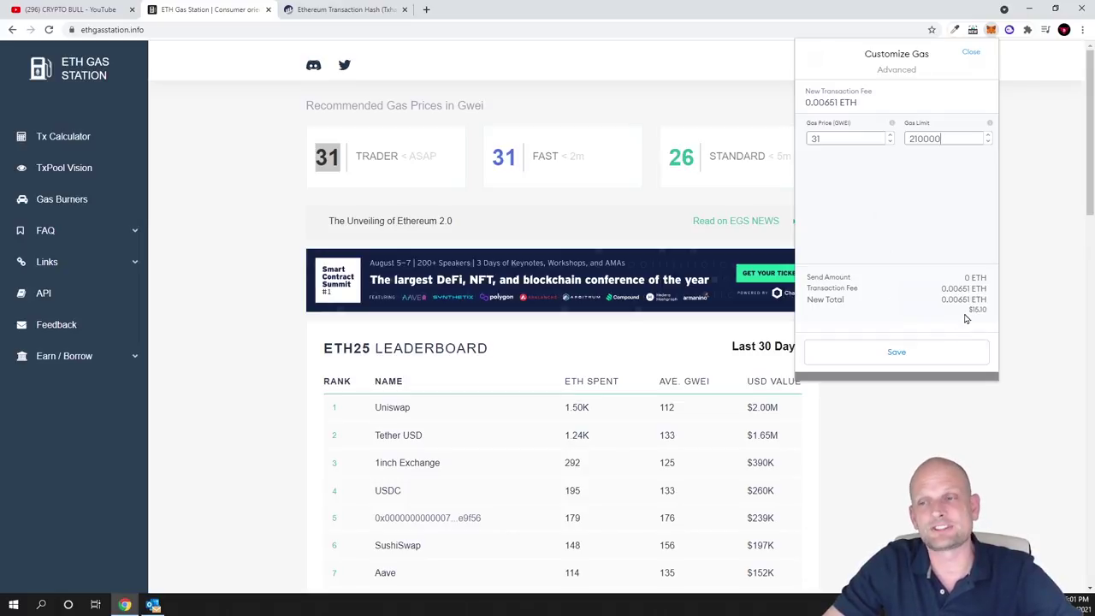
pyautogui.moveTo(969, 310); pyautogui.dragTo(992, 317)
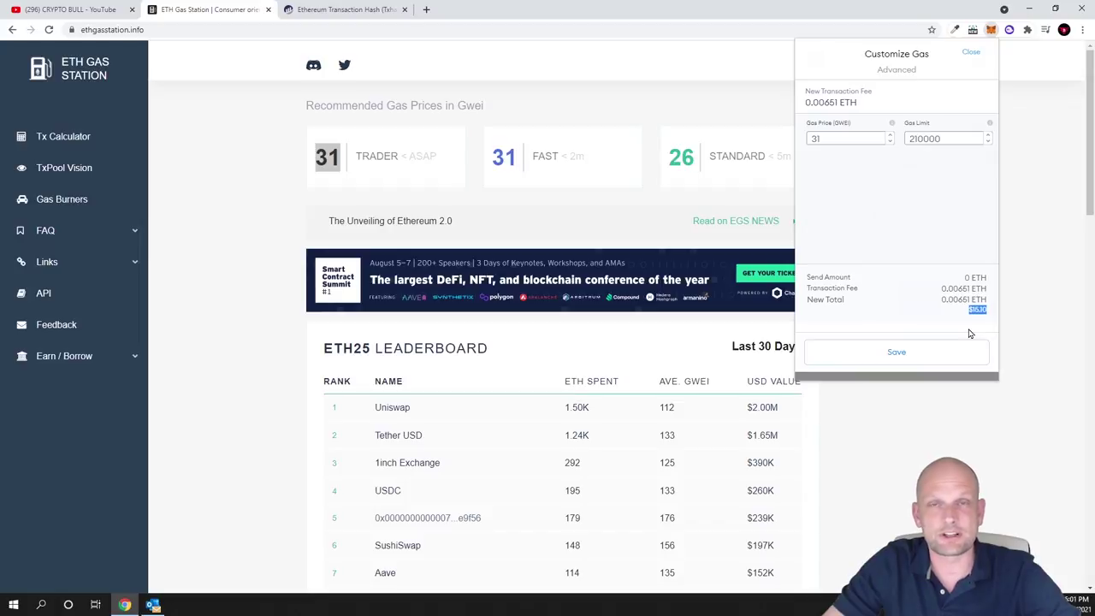
pyautogui.click(817, 138)
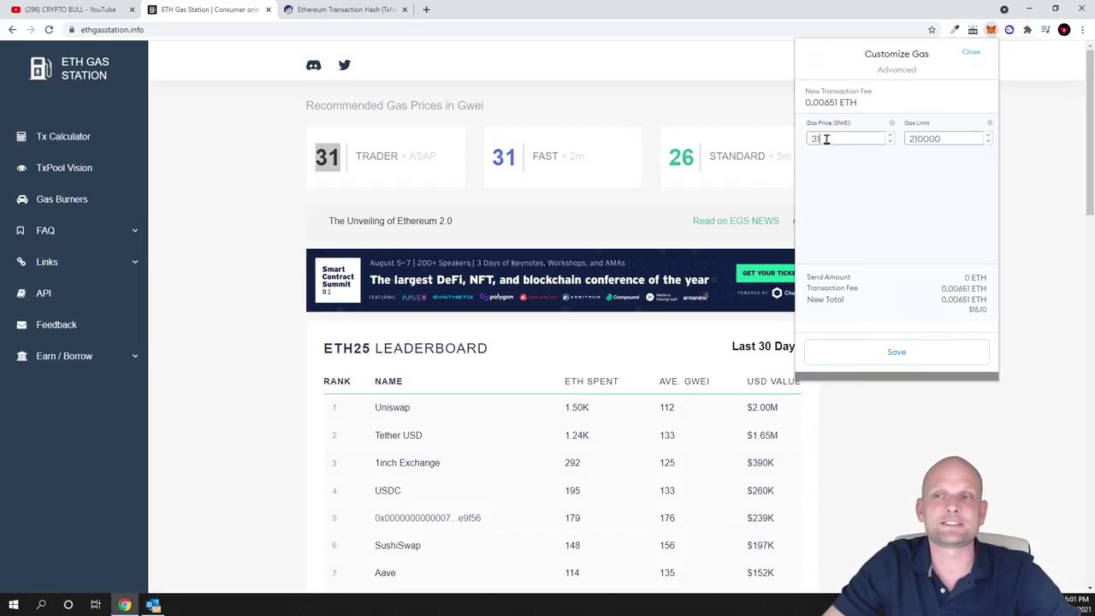